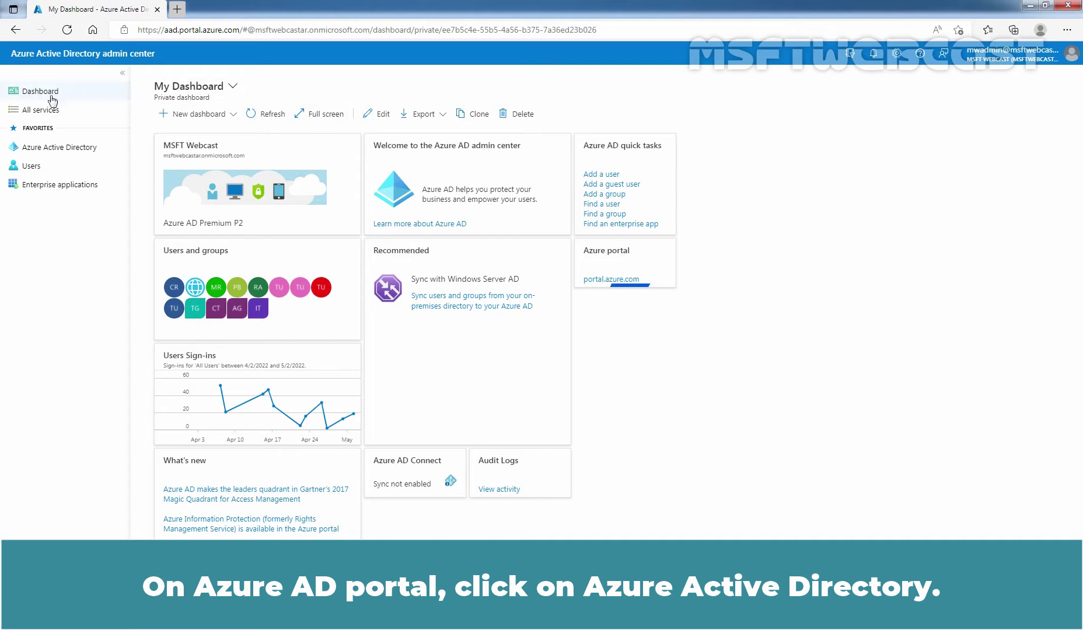
Step: Go to Azure Active Directory to view the MSFT Webcast tenant's Overview page
click(29, 149)
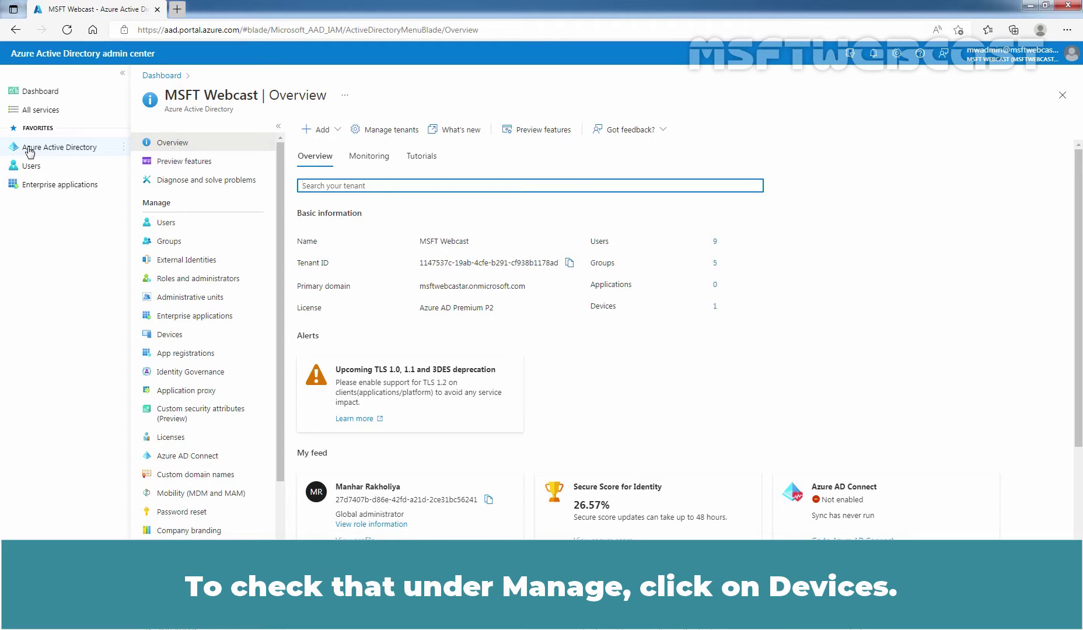
Step: Open Devices and then Device settings to check whether users may join devices
click(179, 336)
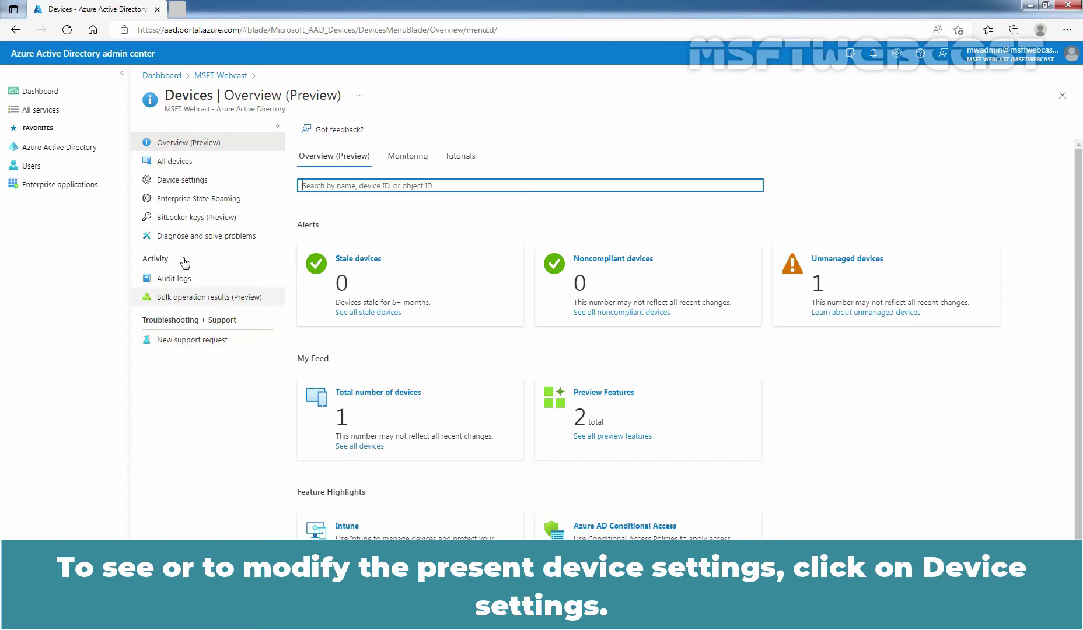
click(188, 184)
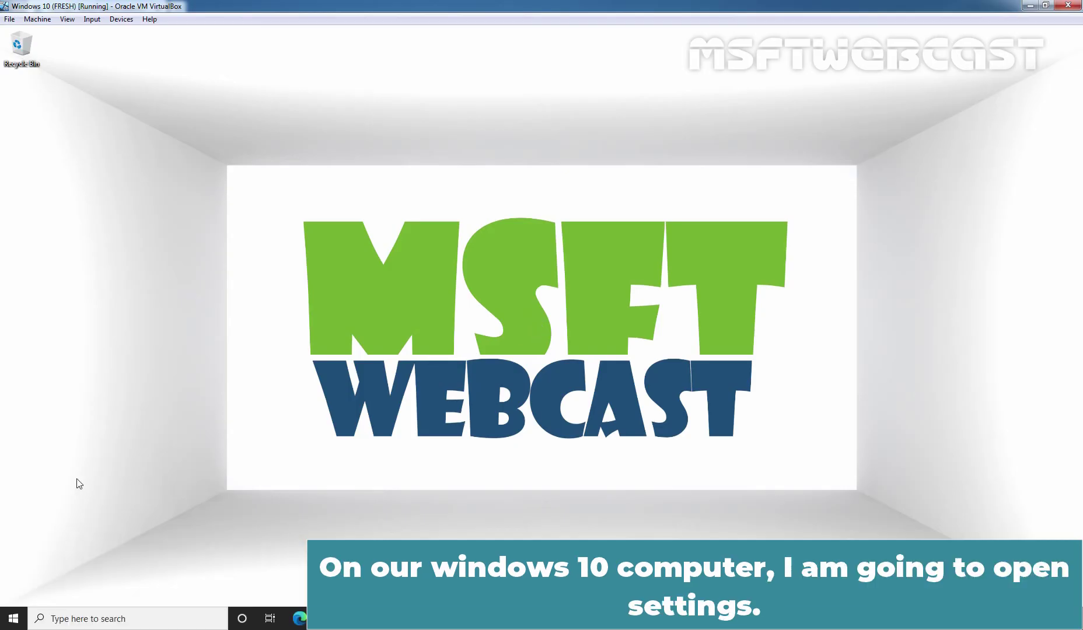
Step: Open Windows Settings from the Start button's quick menu and go to Accounts
right_click(13, 619)
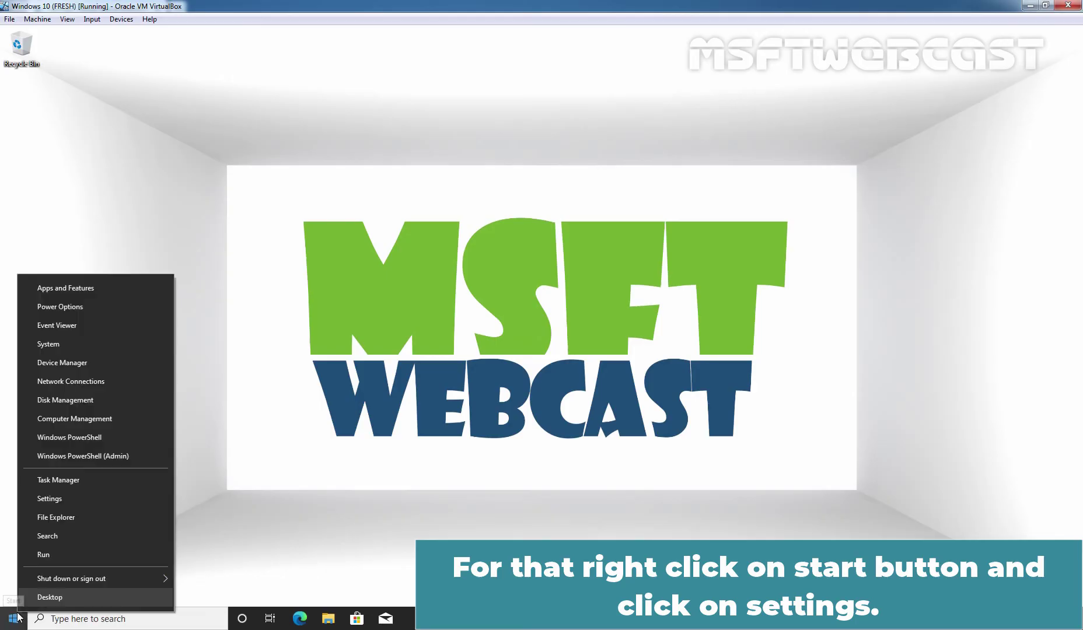
click(89, 500)
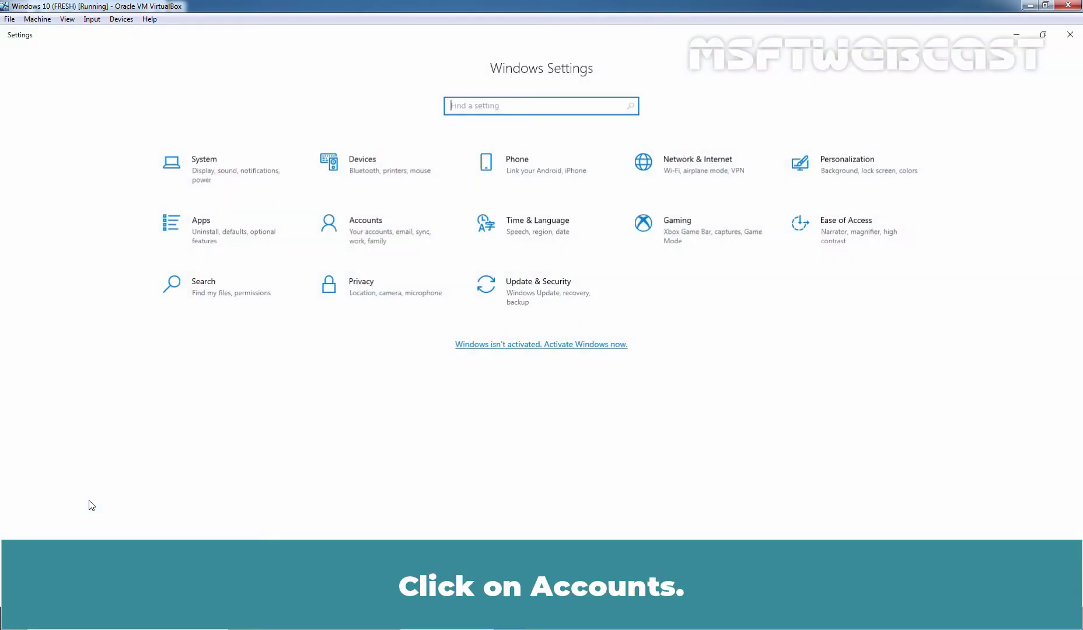
click(374, 234)
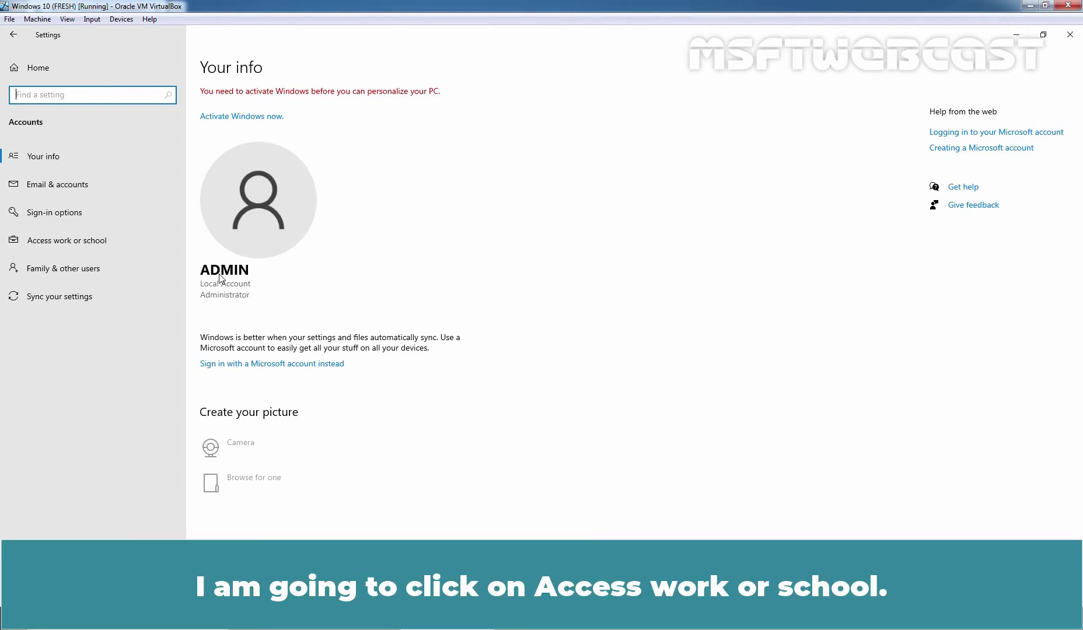
Step: On the Access work or school page, start connecting a work or school account
click(71, 248)
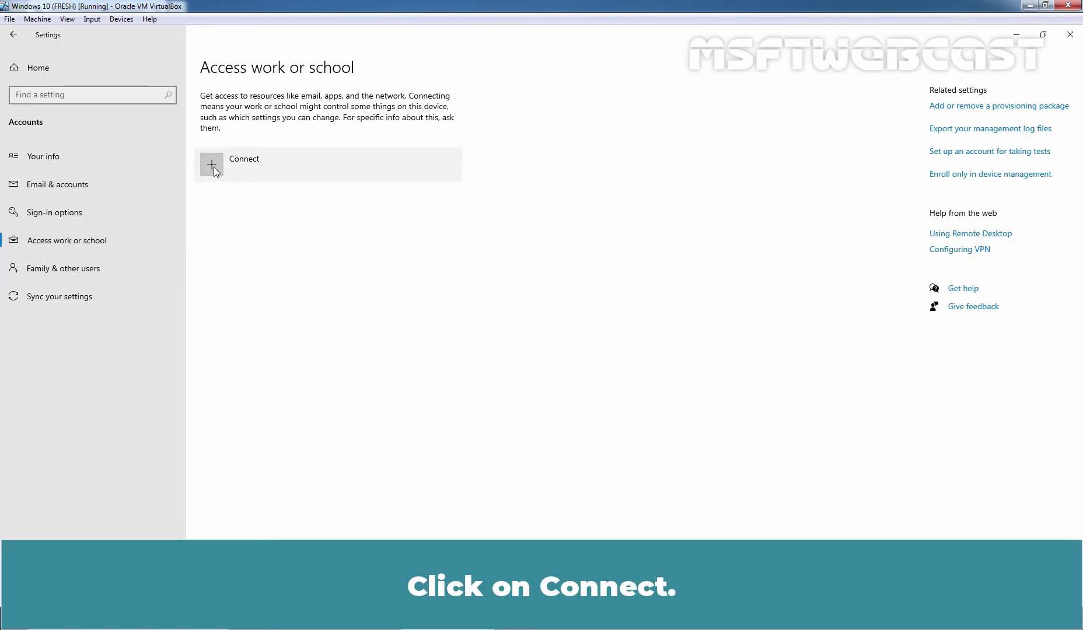
click(213, 167)
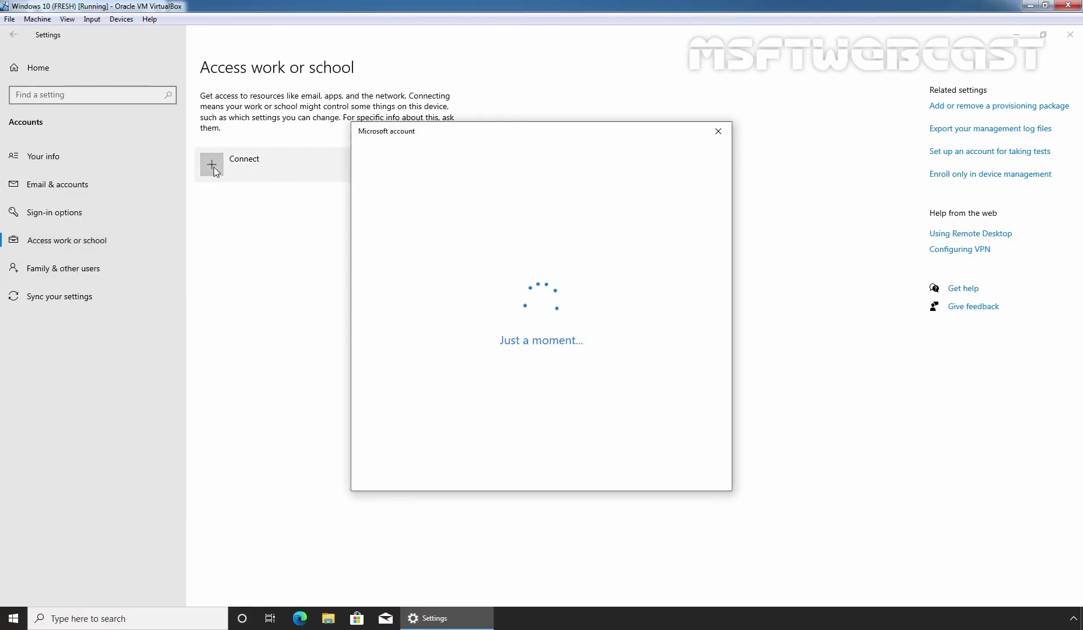
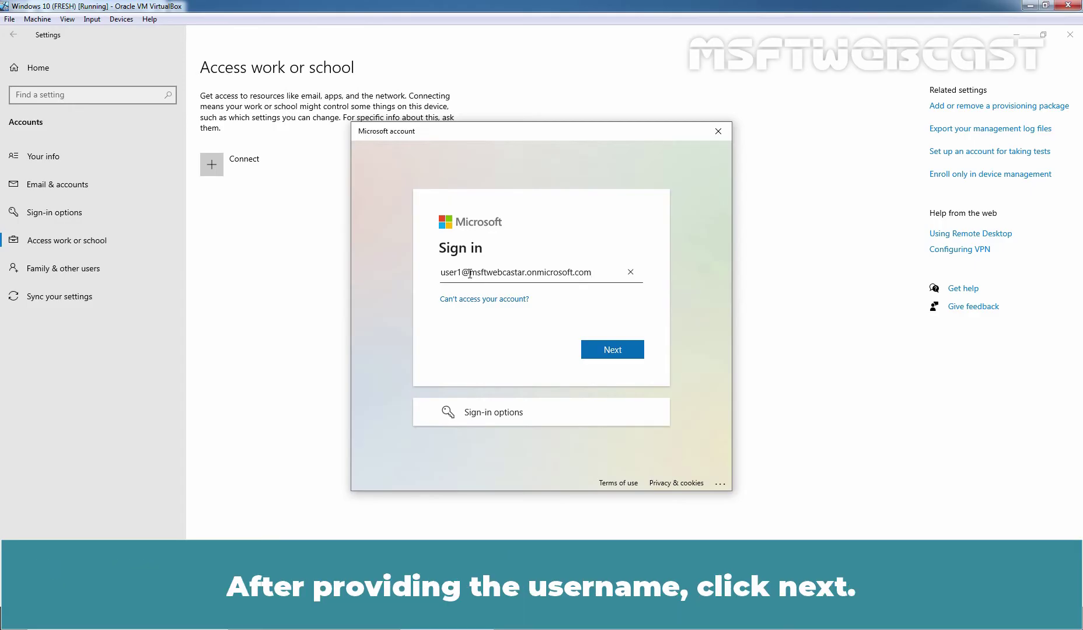
Step: Sign in with the test user's work account e-mail address and password
click(612, 352)
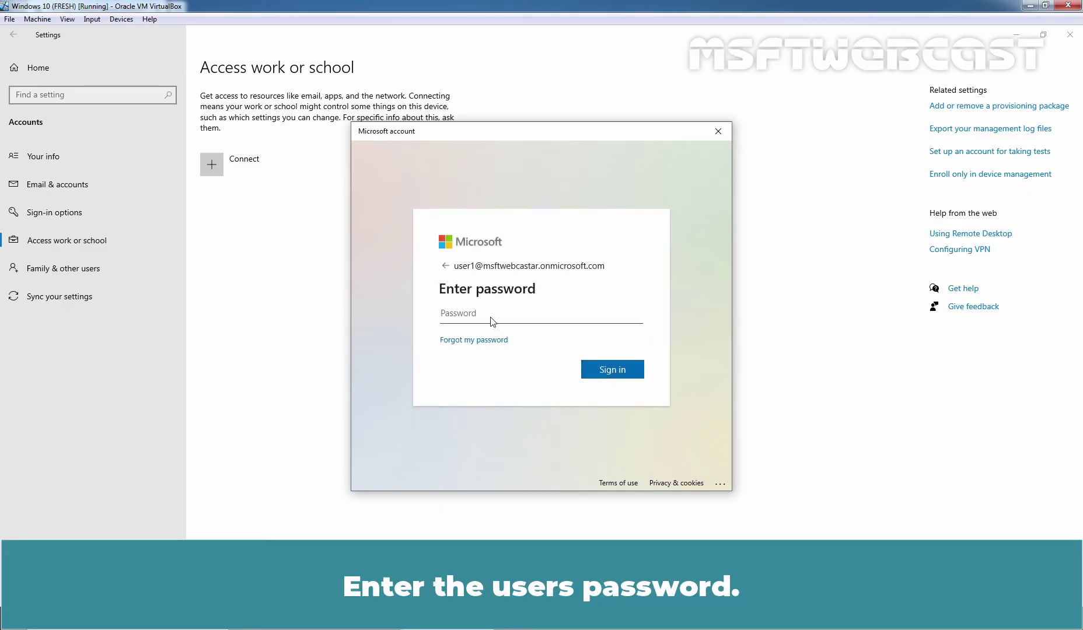
text(*********)
click(612, 370)
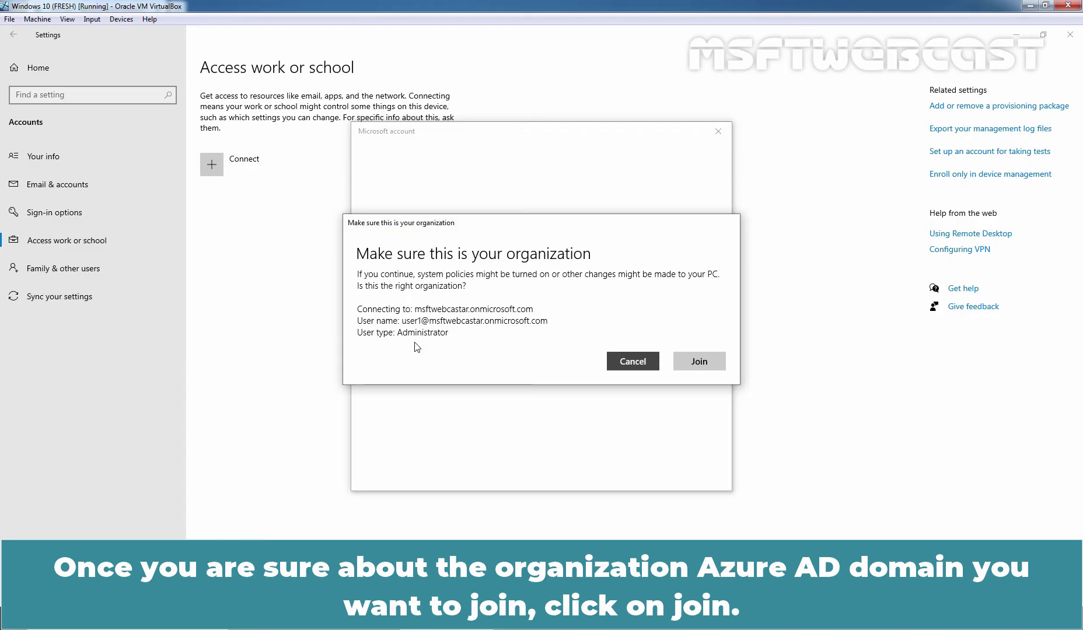
Step: Join this PC to the MSFT Webcast Azure AD organisation, then close the all-set notice
click(699, 361)
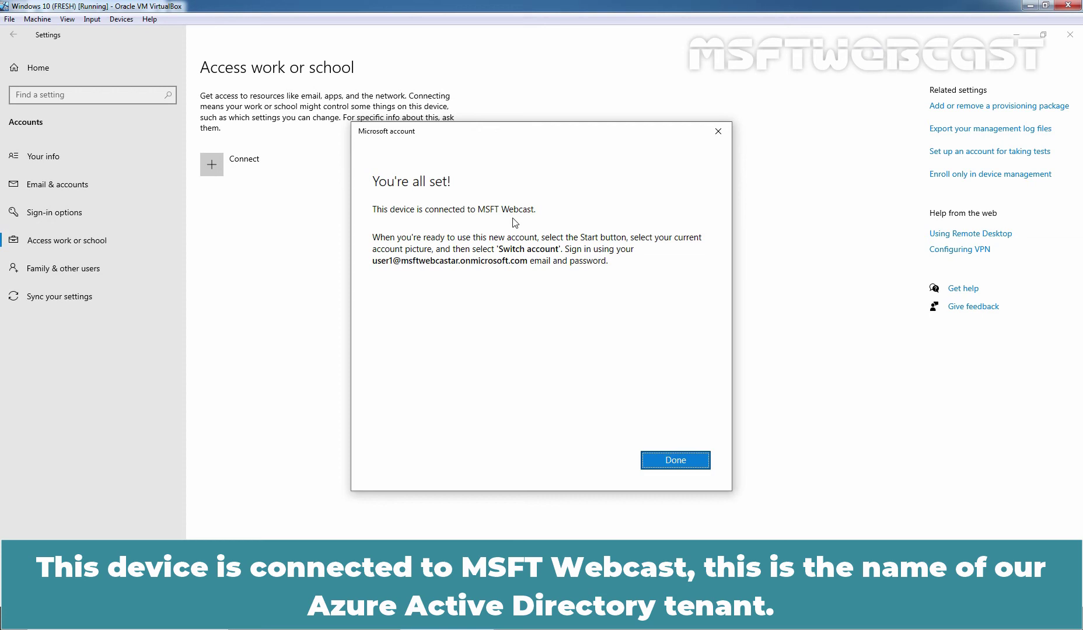
click(677, 460)
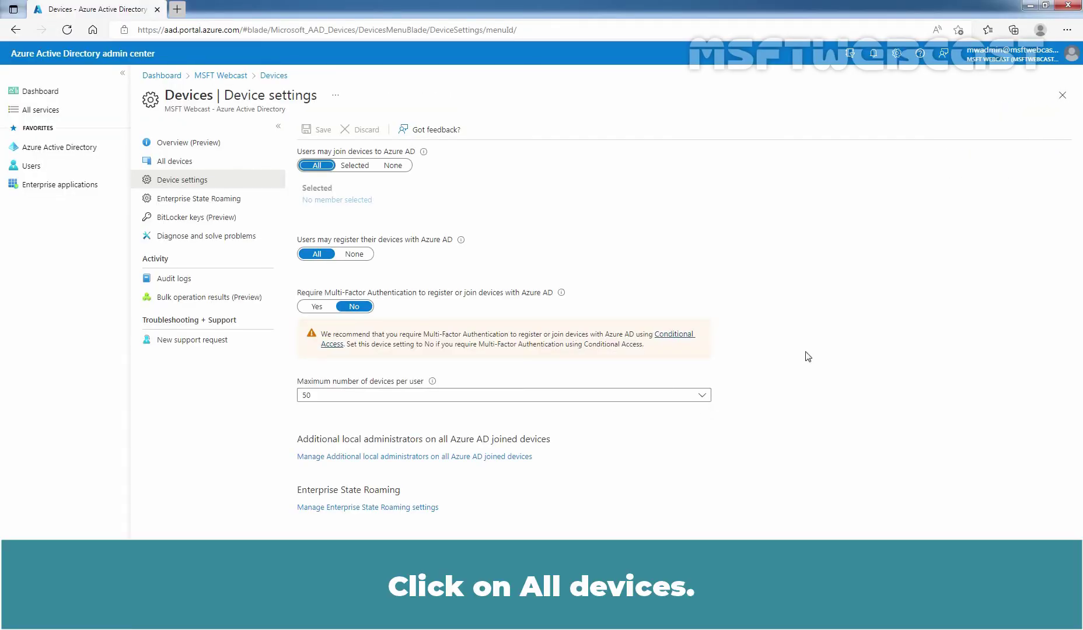
Step: List all devices to confirm WIN10-CLI01 is Azure AD joined, then return to the VM
click(175, 162)
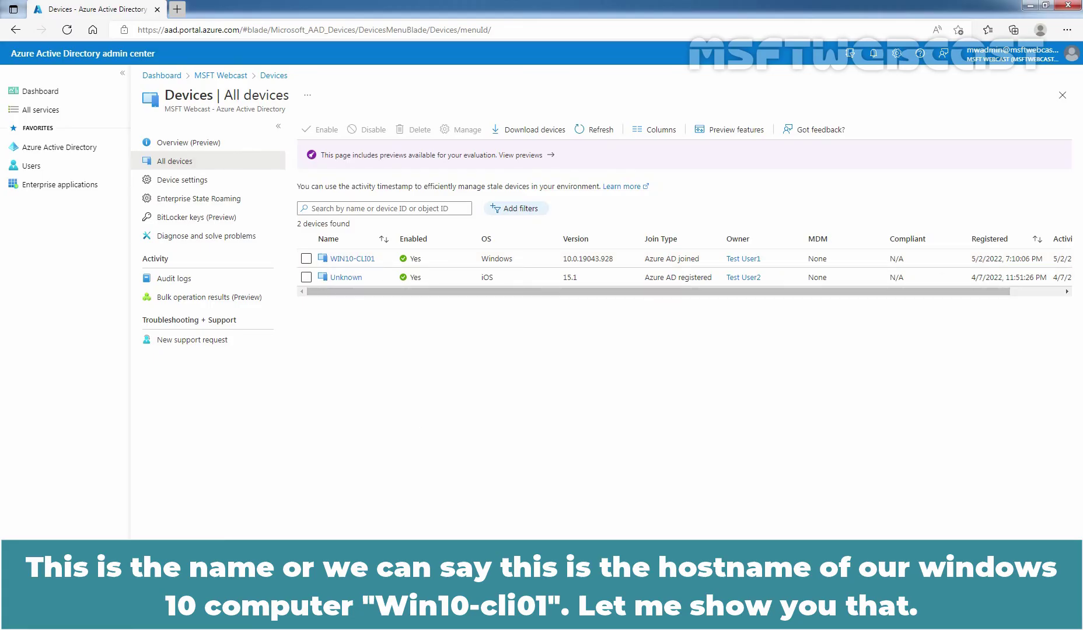
key(alt+Tab)
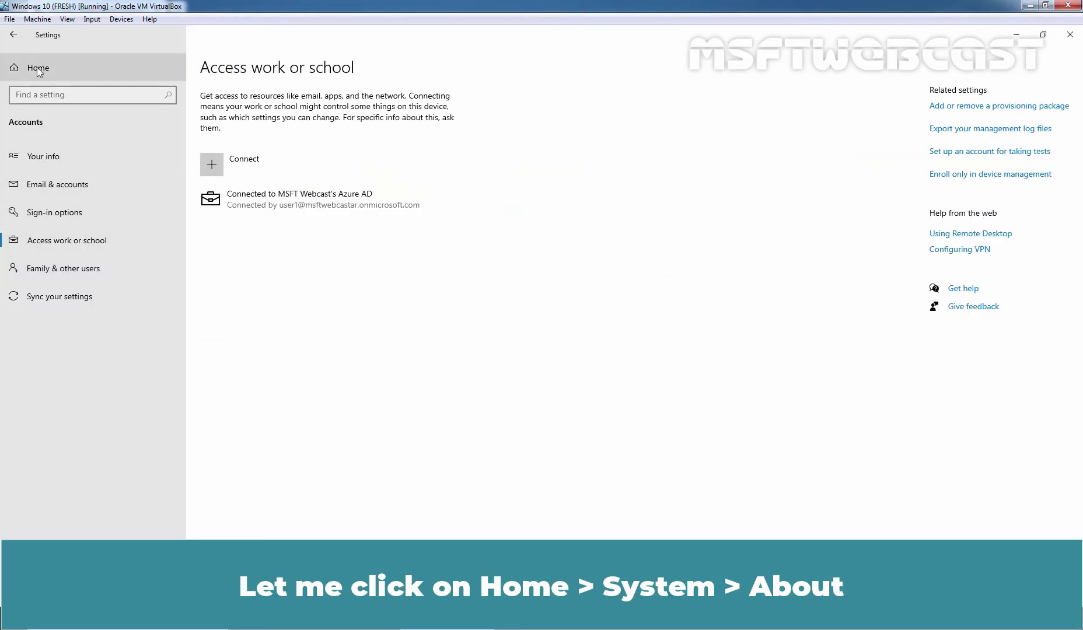
Step: Open System > About to confirm the device name WIN10-CLI01, then return to the browser
click(36, 67)
click(204, 174)
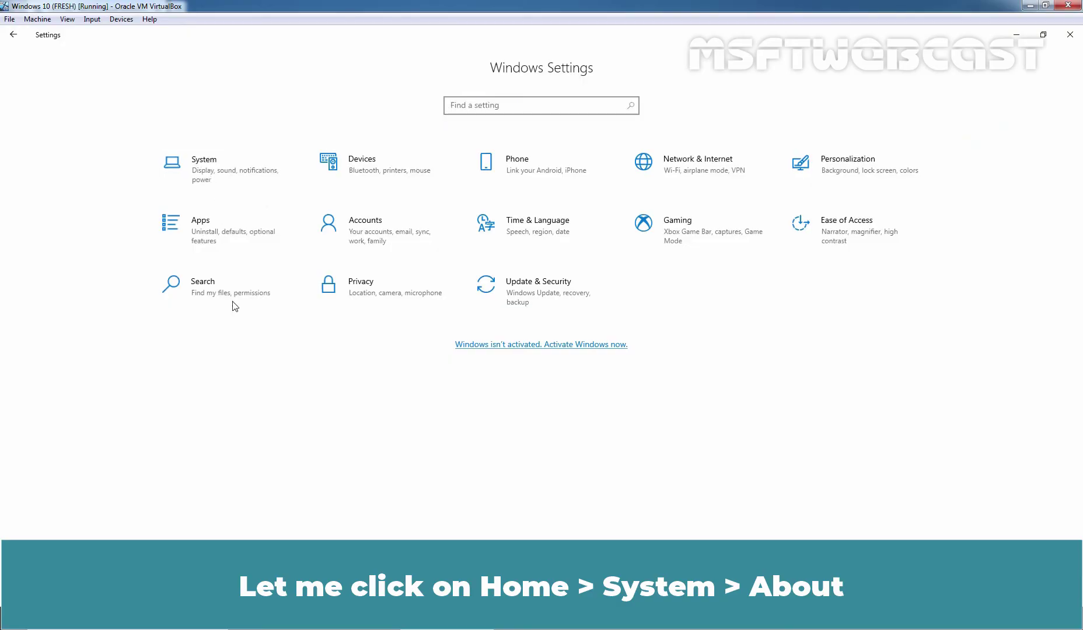
click(38, 493)
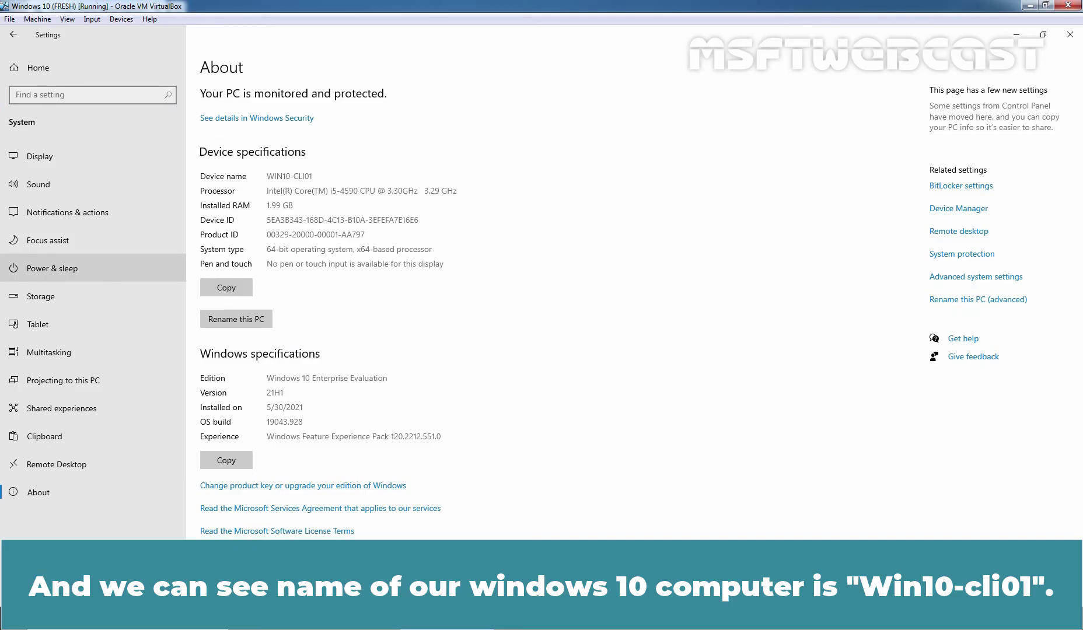
key(alt+Tab)
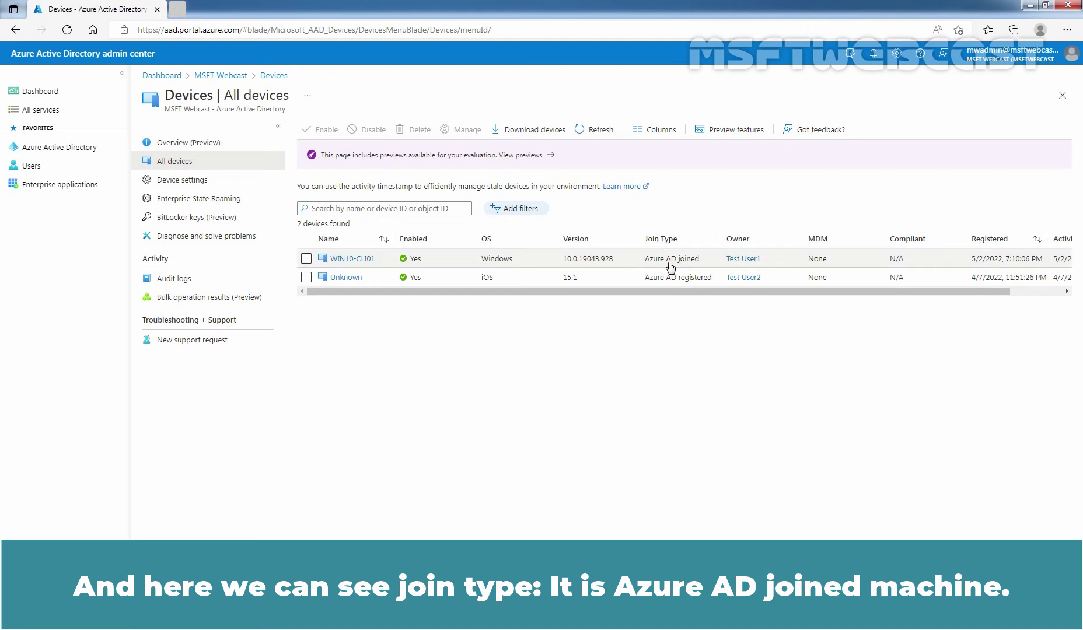
Step: Scroll the device table right to see WIN10-CLI01's Activity and registration time
drag(667, 290, 752, 295)
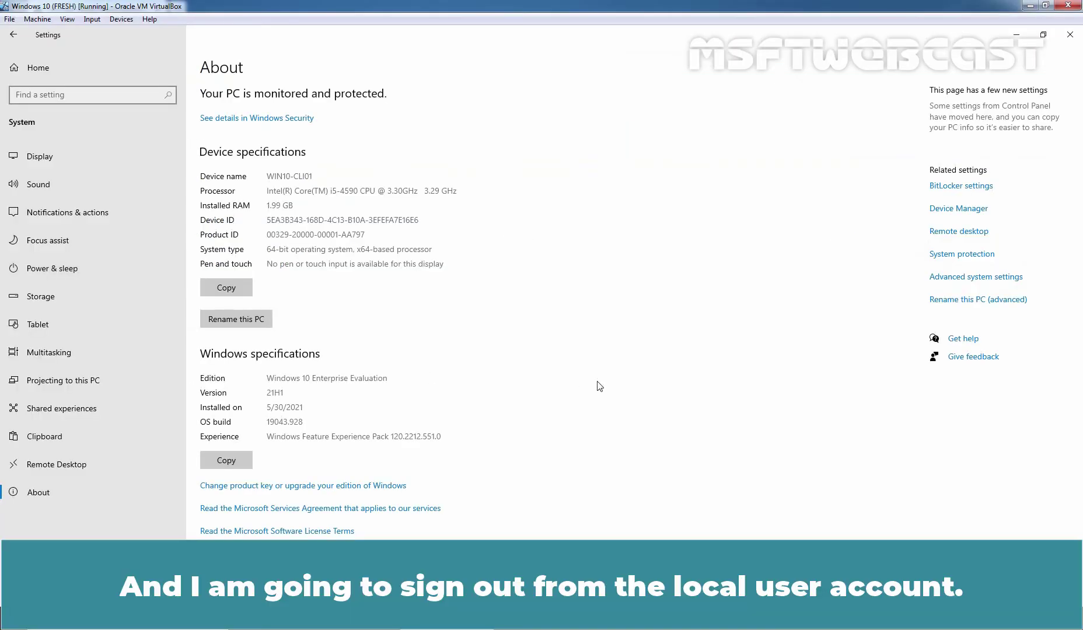
Step: Close Settings and sign out of the local admin account
click(1069, 34)
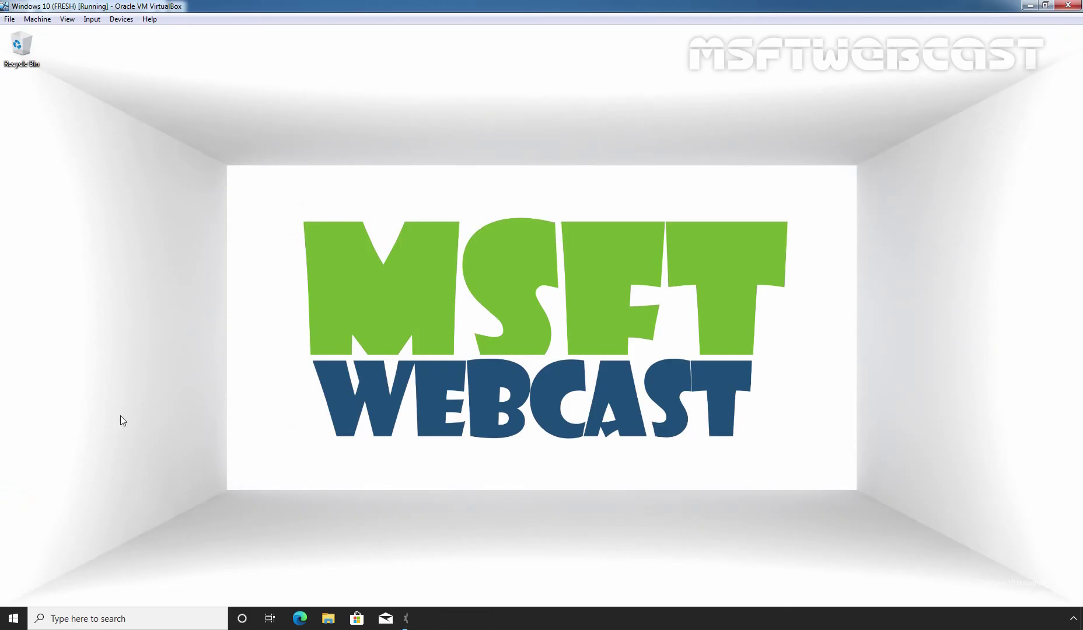
click(13, 617)
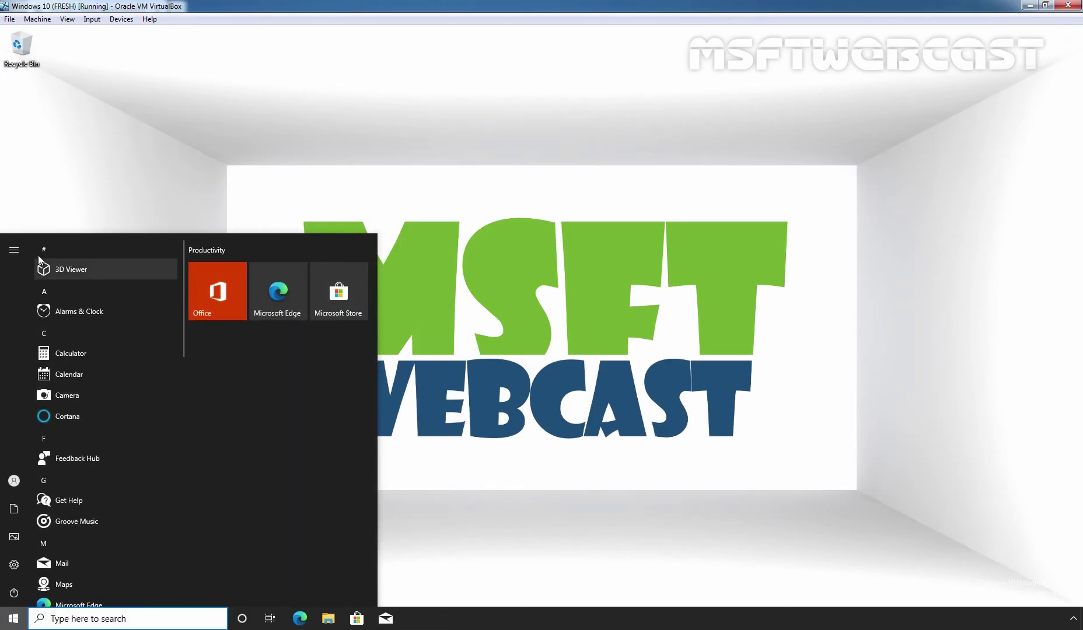
click(19, 481)
click(38, 428)
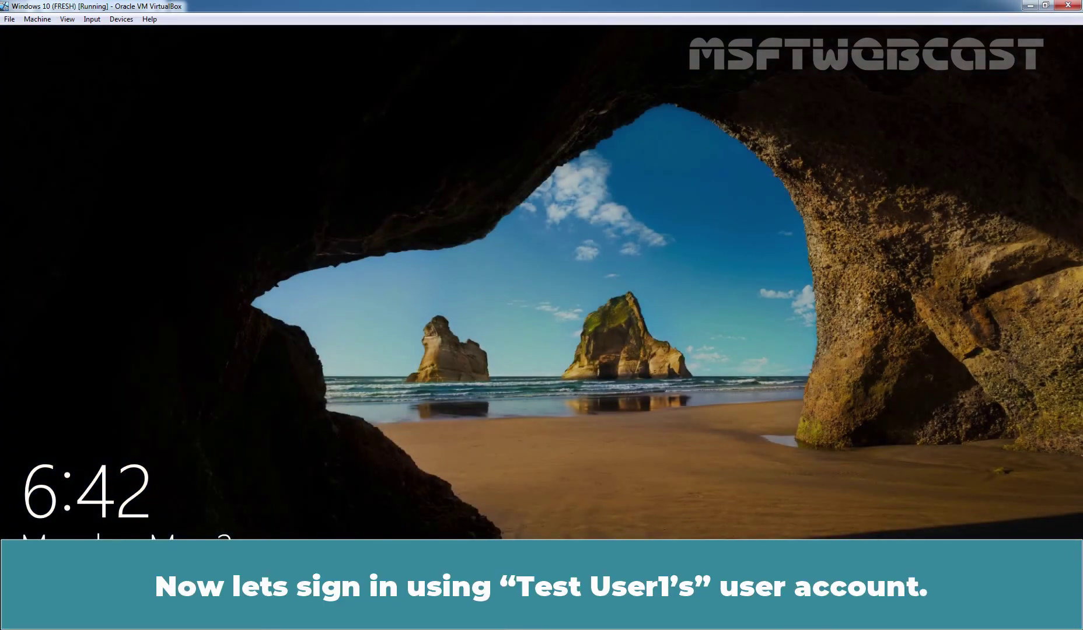
Step: Sign in as Other user with the test user's work e-mail and password
click(596, 344)
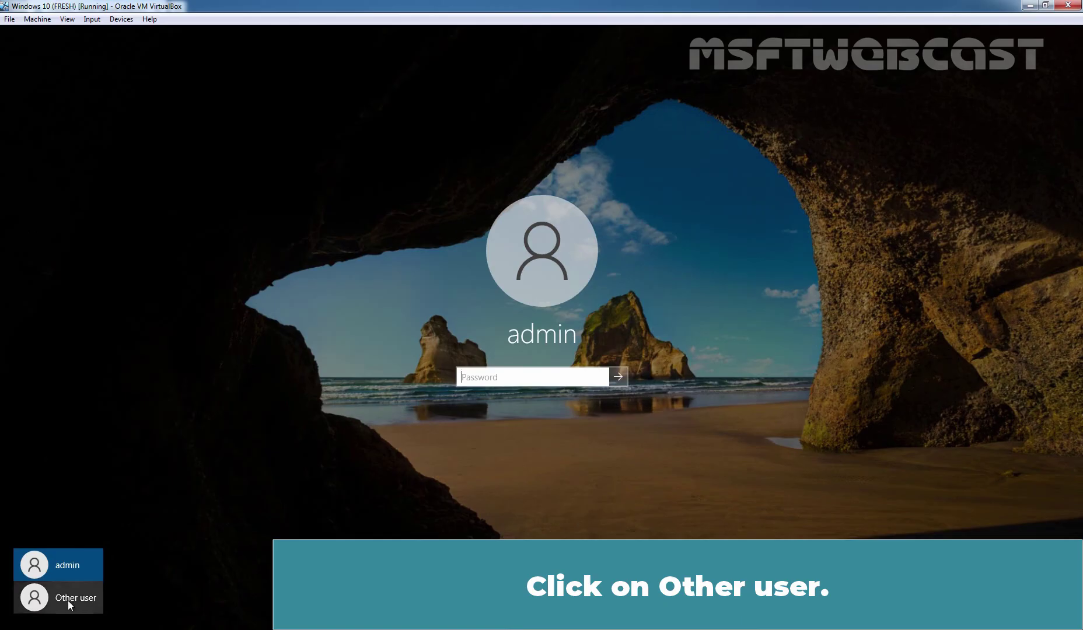
click(68, 601)
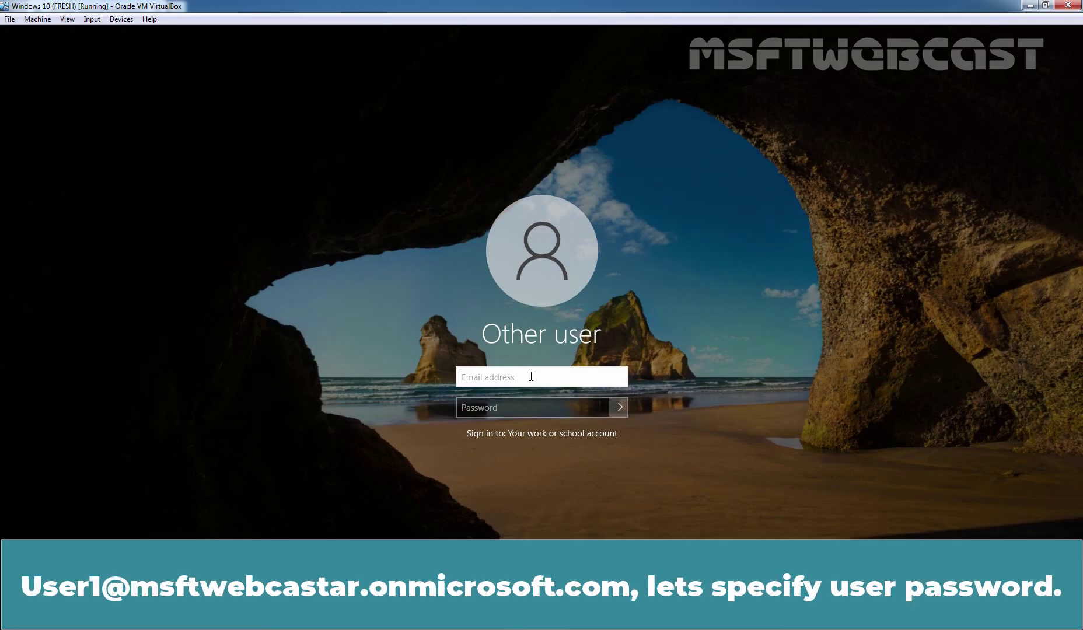
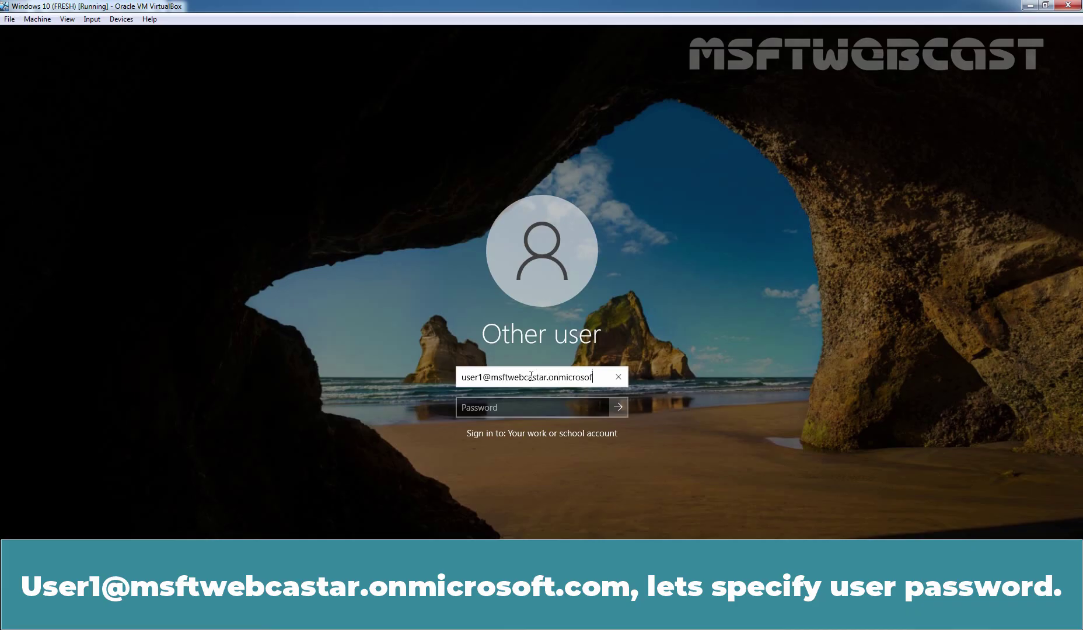
key(Tab)
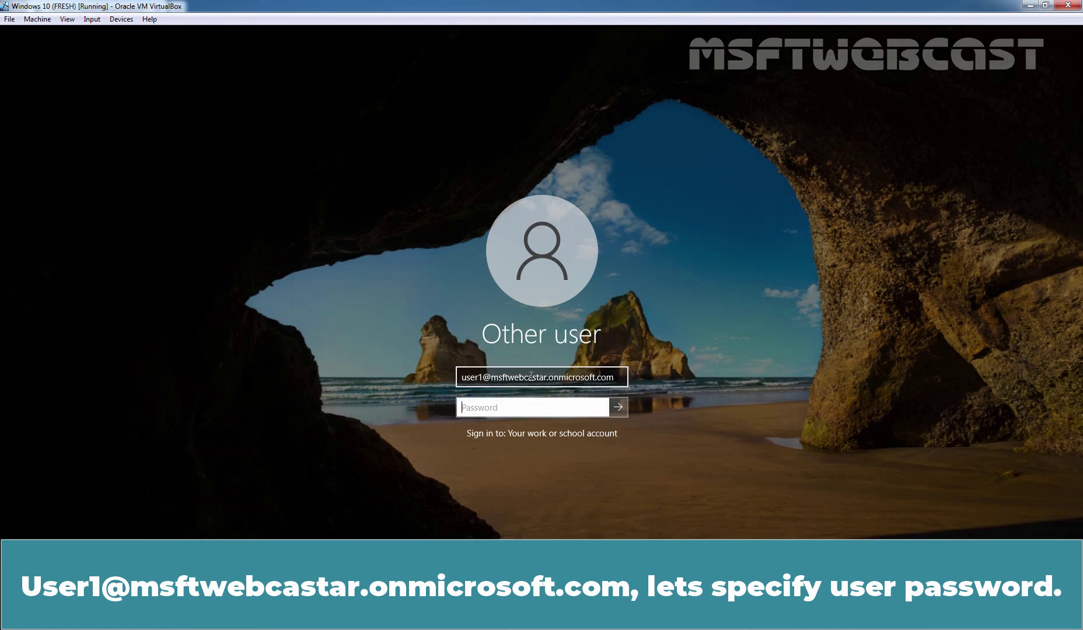
text(•••••)
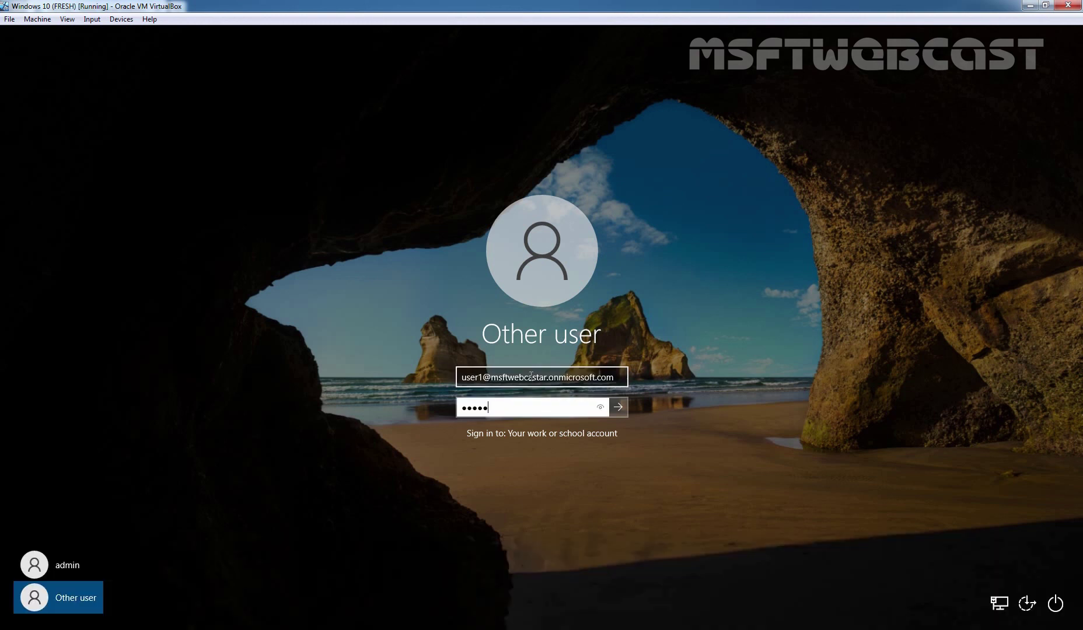
text(•••••)
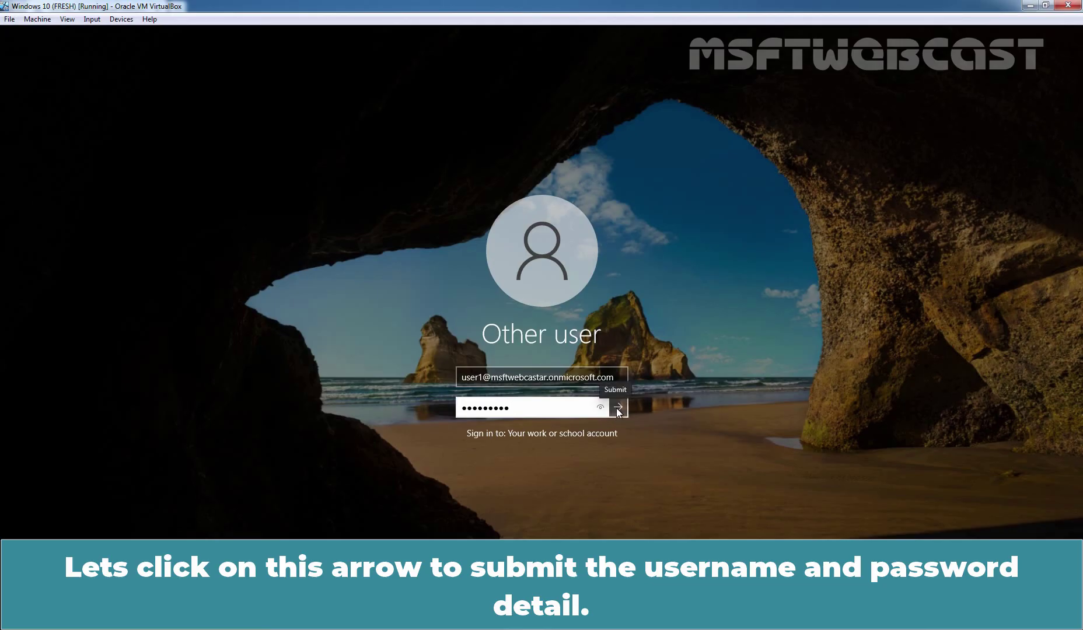
click(618, 409)
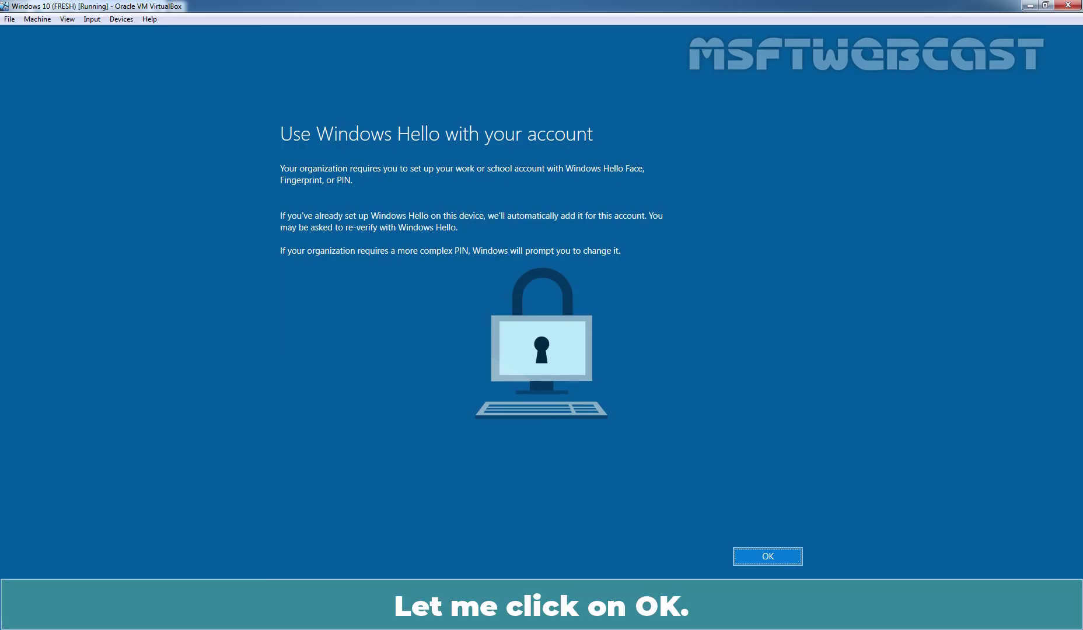
Step: Set up and confirm a six-digit Windows Hello PIN, finishing on the desktop
click(767, 557)
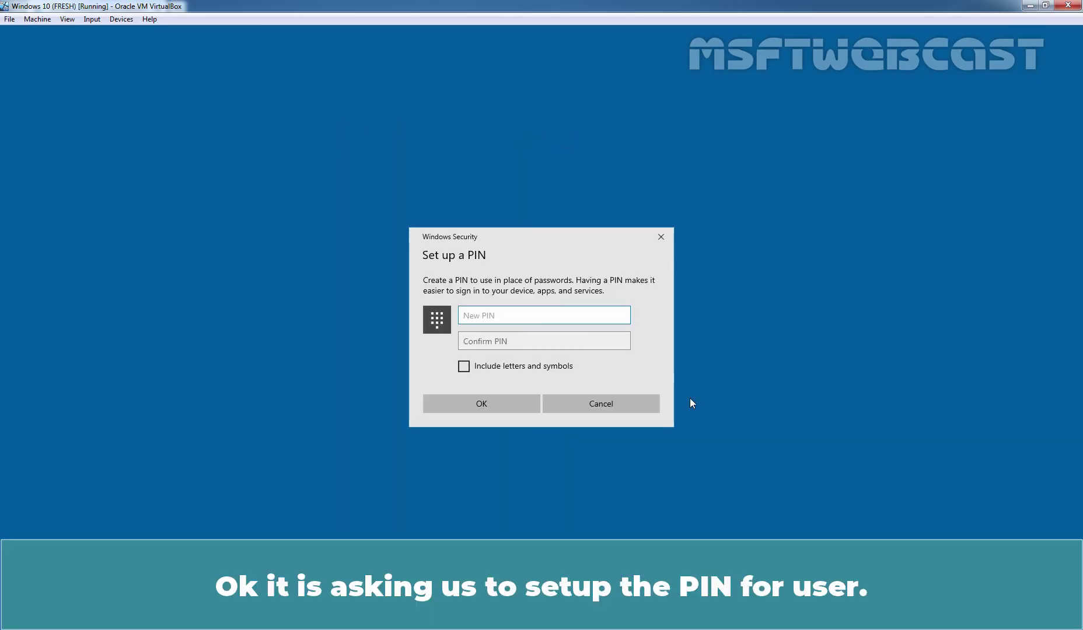
key(Tab)
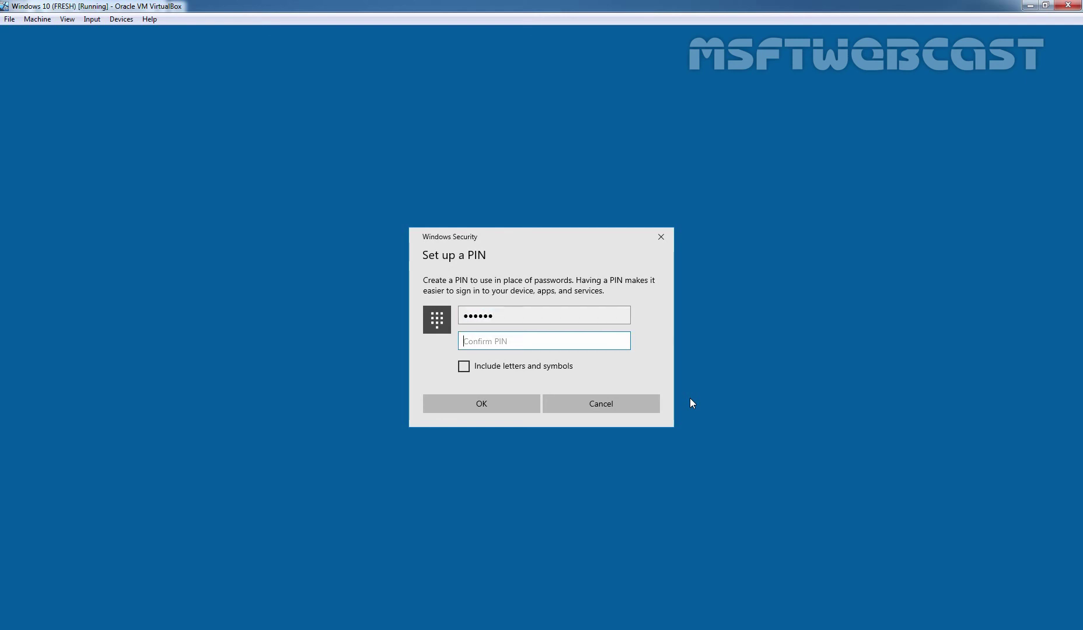
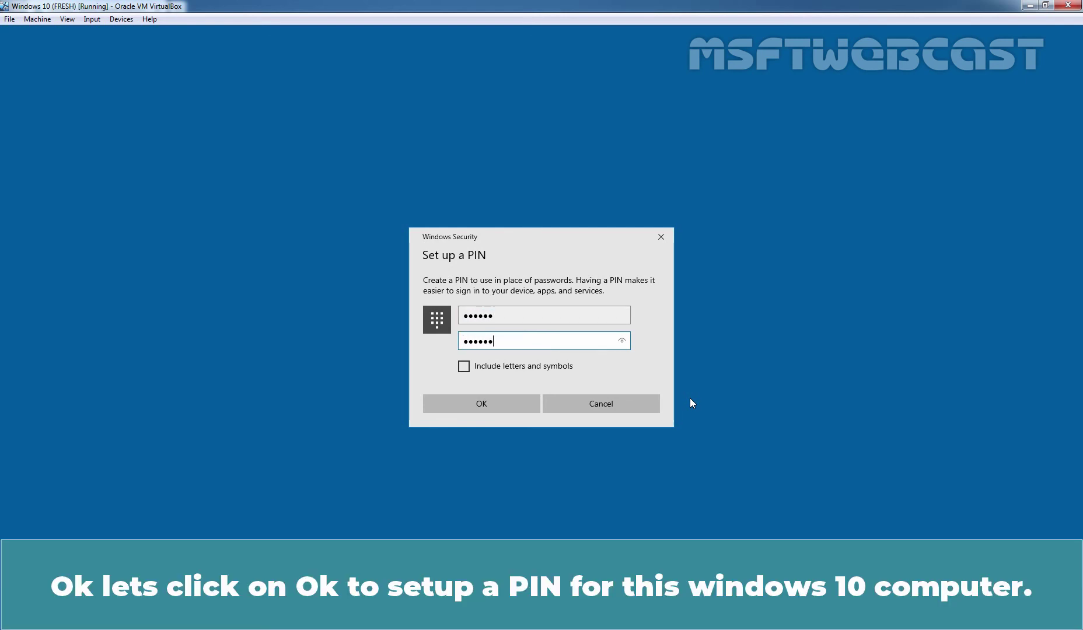
click(481, 404)
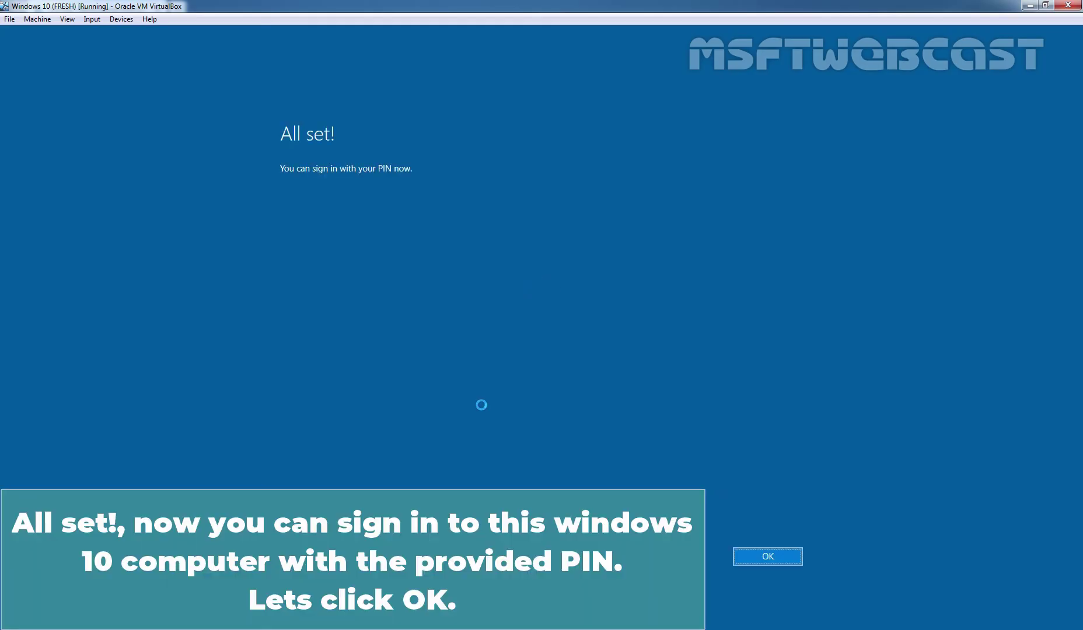
click(771, 556)
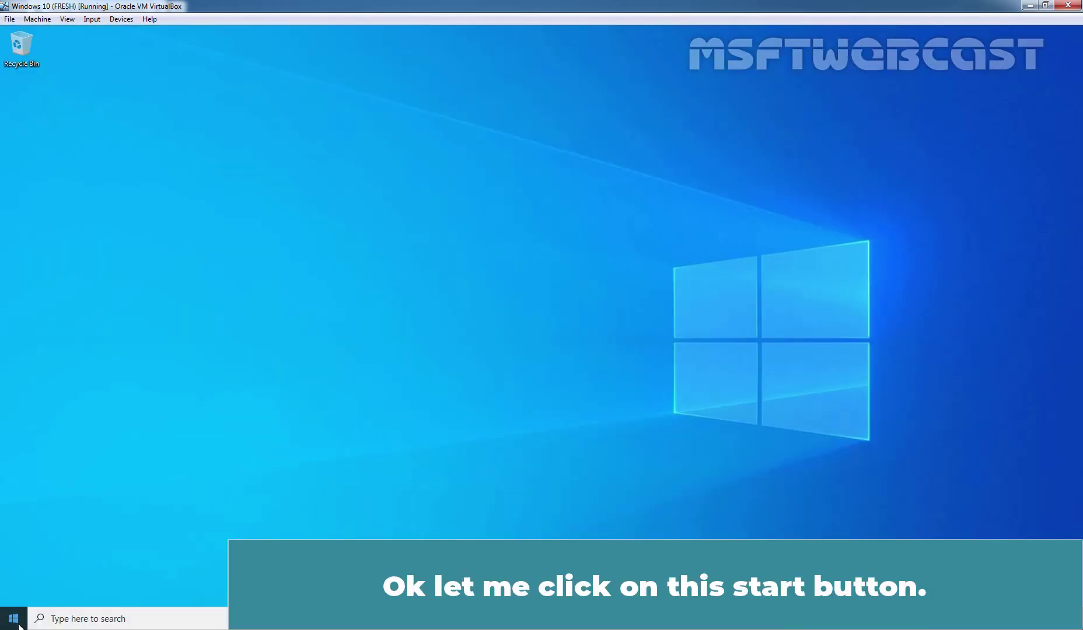
Step: Check the Start menu account, then open Settings > Accounts to view Your info as Administrator
click(14, 618)
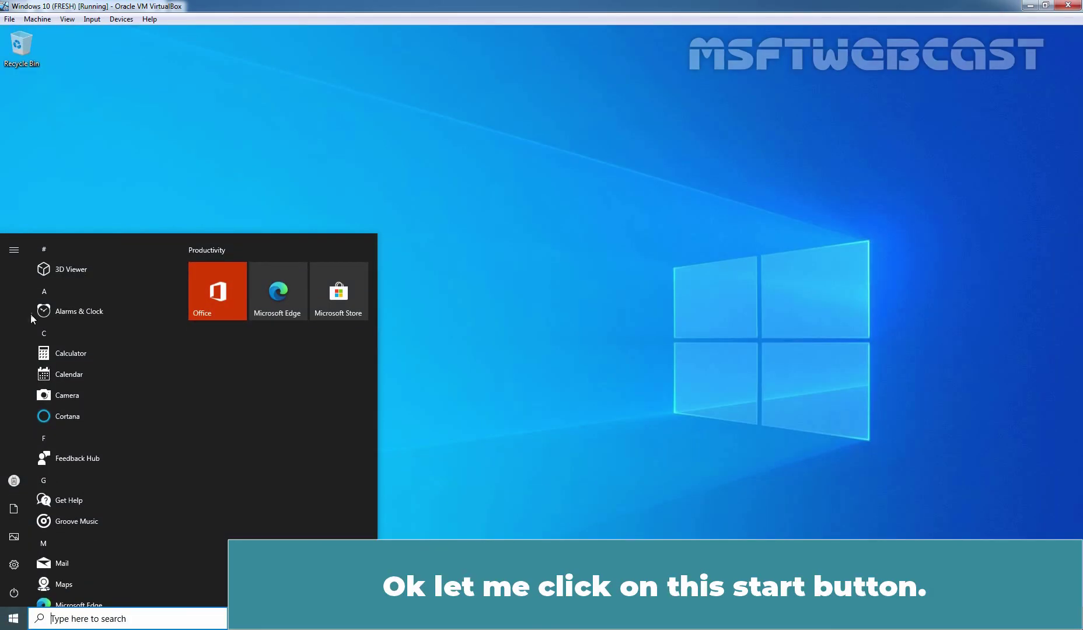
click(20, 481)
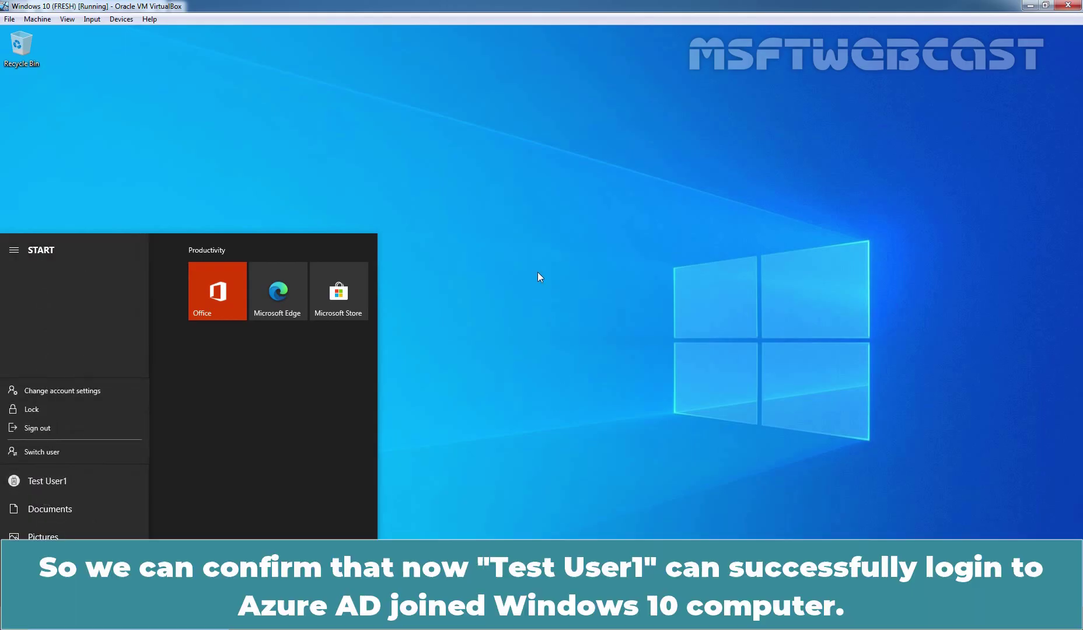
click(598, 274)
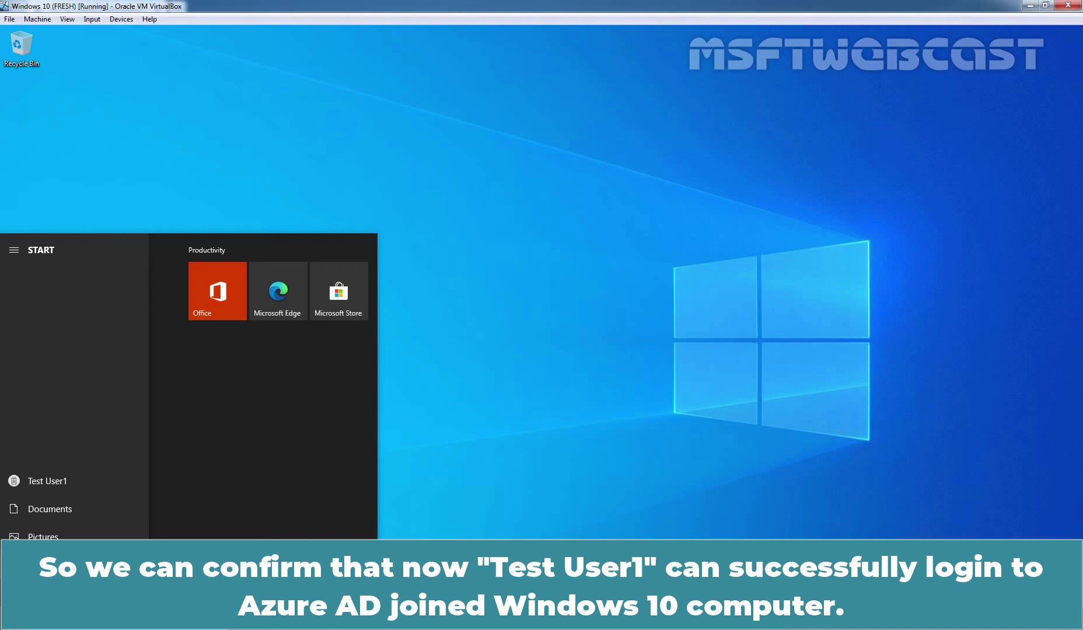
click(58, 564)
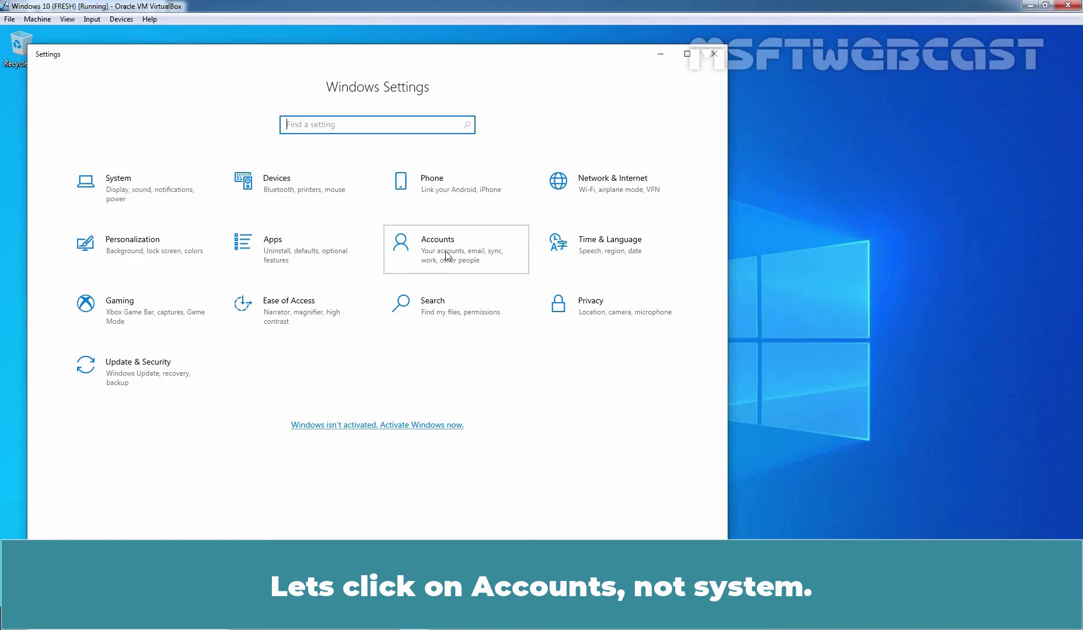
click(467, 274)
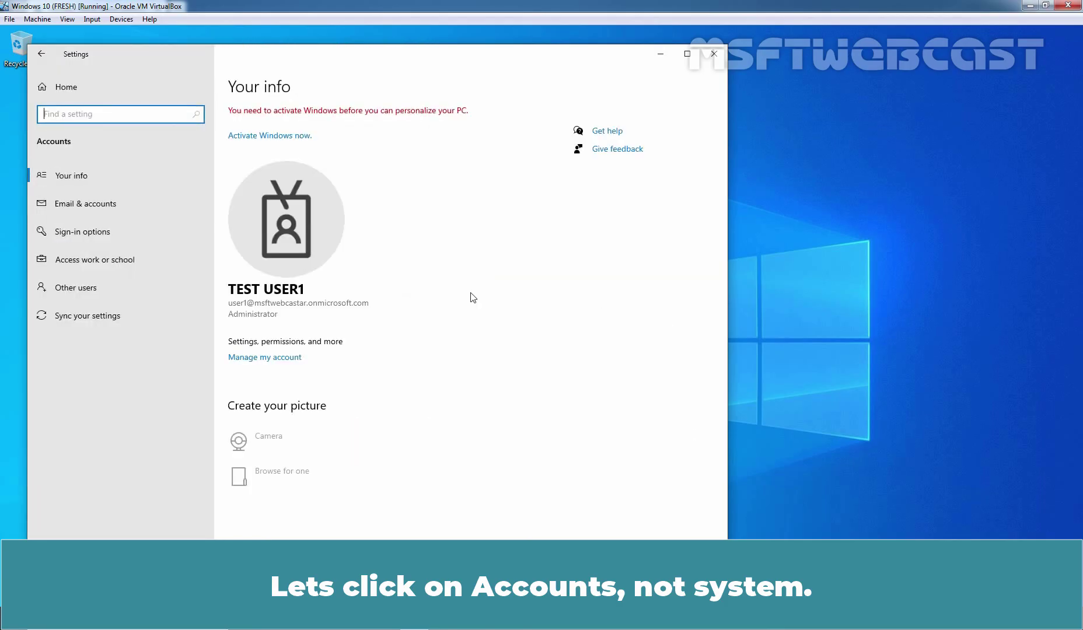